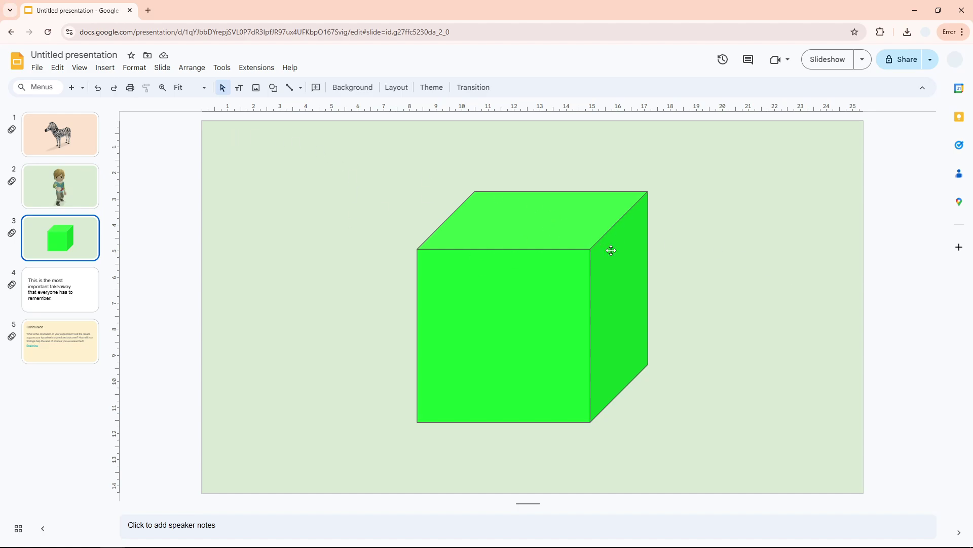
Step: Give slide 3 a plain white background behind the green cube, using Background colour white and Reset
{"action": "left_click", "coordinate": [544, 310]}
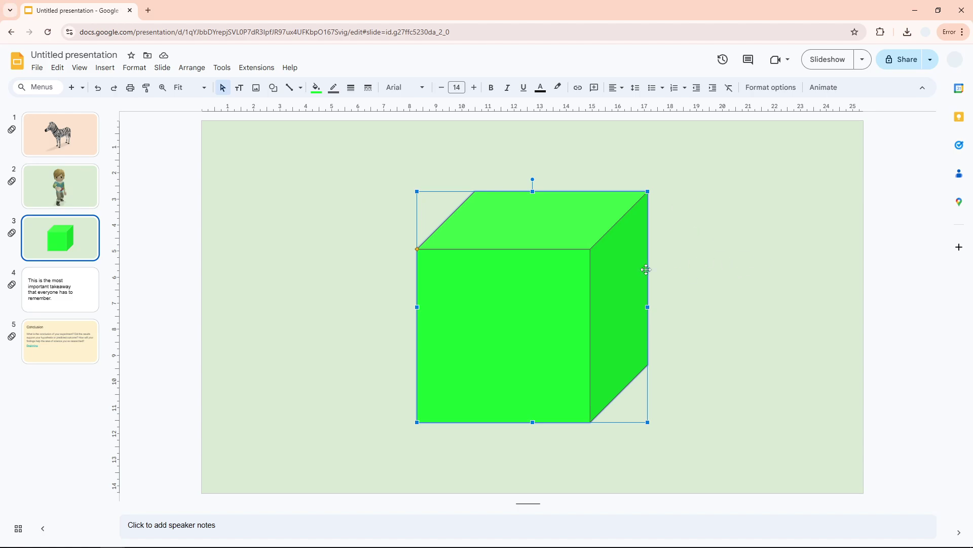
{"action": "left_click", "coordinate": [753, 249]}
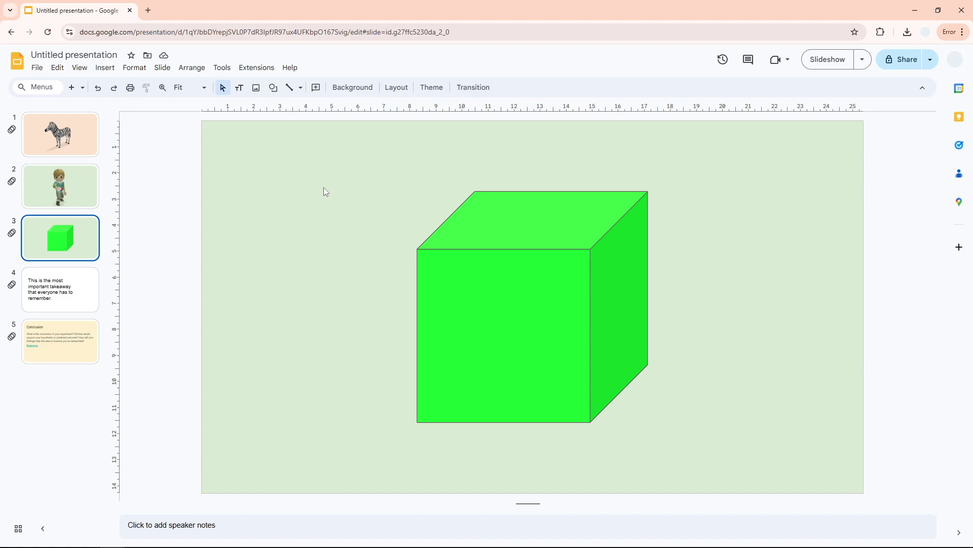
{"action": "left_click", "coordinate": [351, 90]}
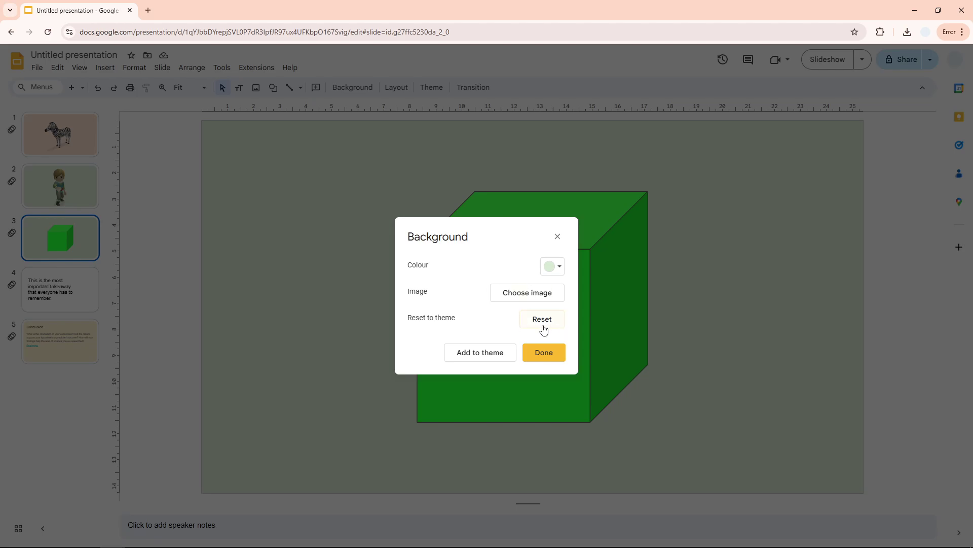
{"action": "left_click", "coordinate": [552, 275]}
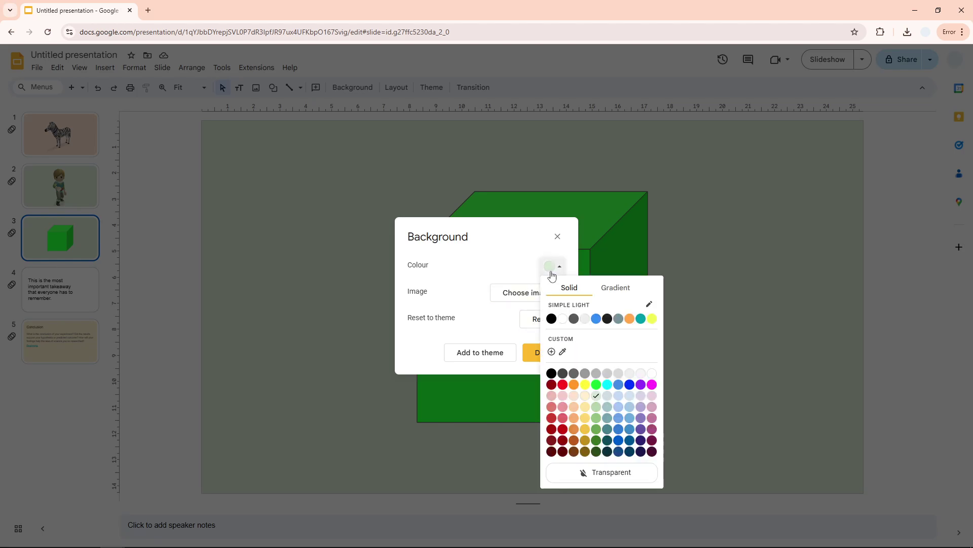
{"action": "left_click", "coordinate": [562, 318]}
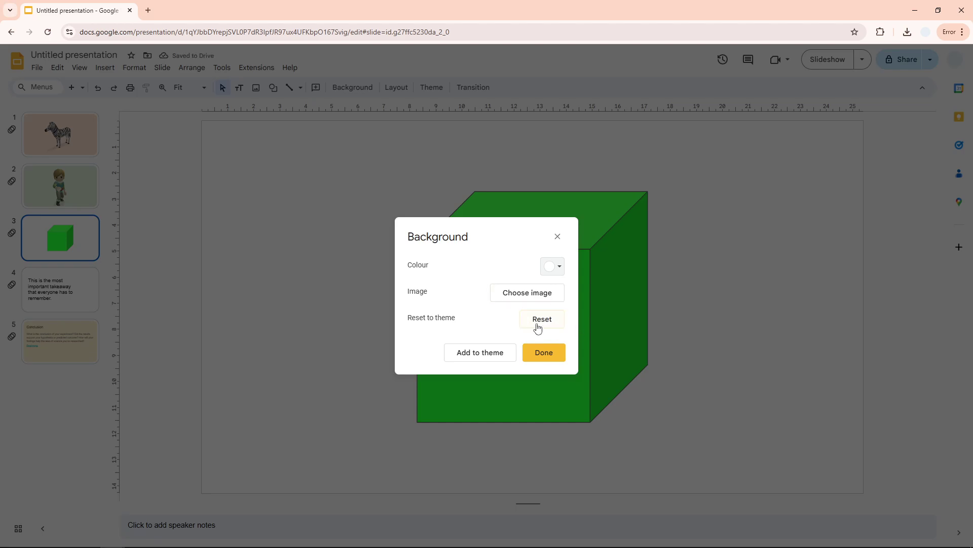
{"action": "left_click", "coordinate": [547, 324]}
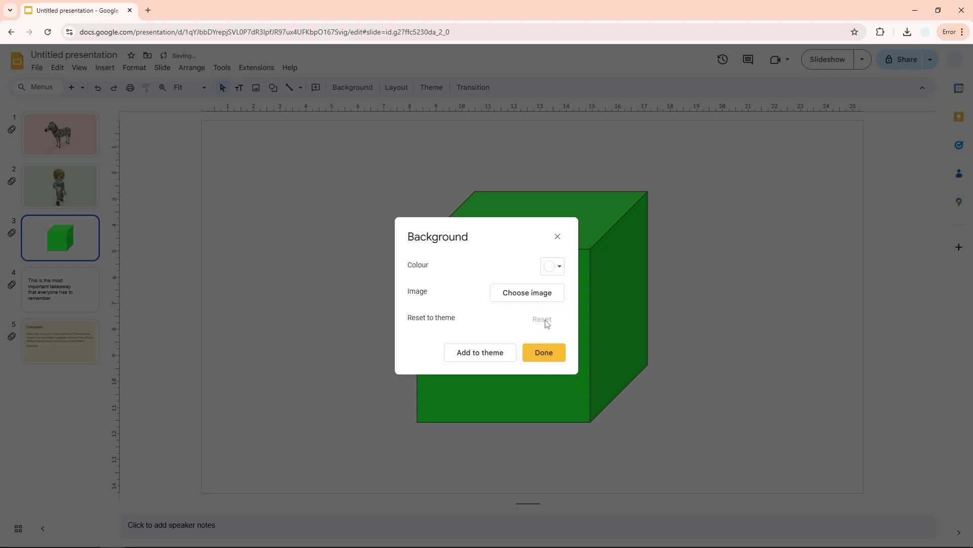
{"action": "left_click", "coordinate": [544, 352]}
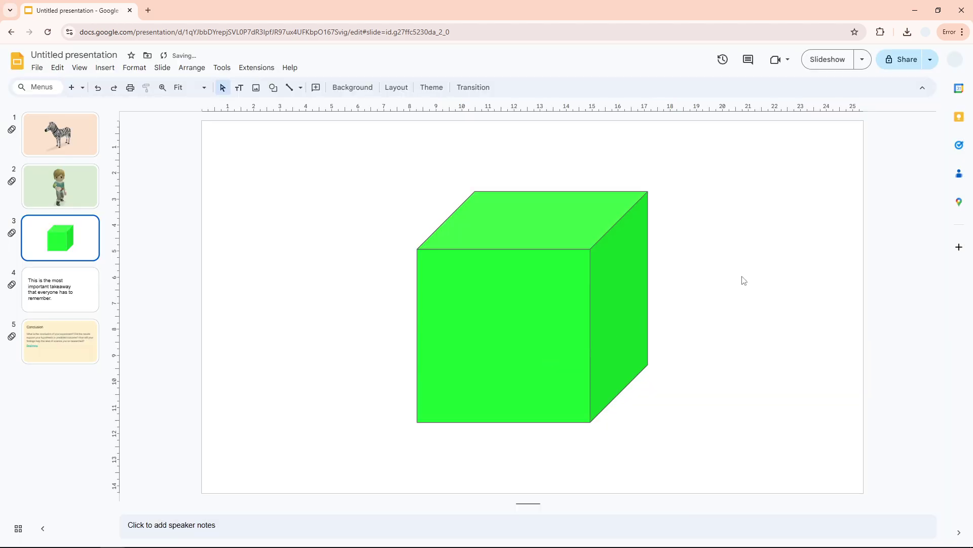
{"action": "left_click", "coordinate": [558, 273]}
Step: Download slide 3 as a PNG image named Untitled presentation.png
{"action": "left_click", "coordinate": [666, 257]}
{"action": "left_click", "coordinate": [39, 70]}
{"action": "mouse_move", "coordinate": [63, 191]}
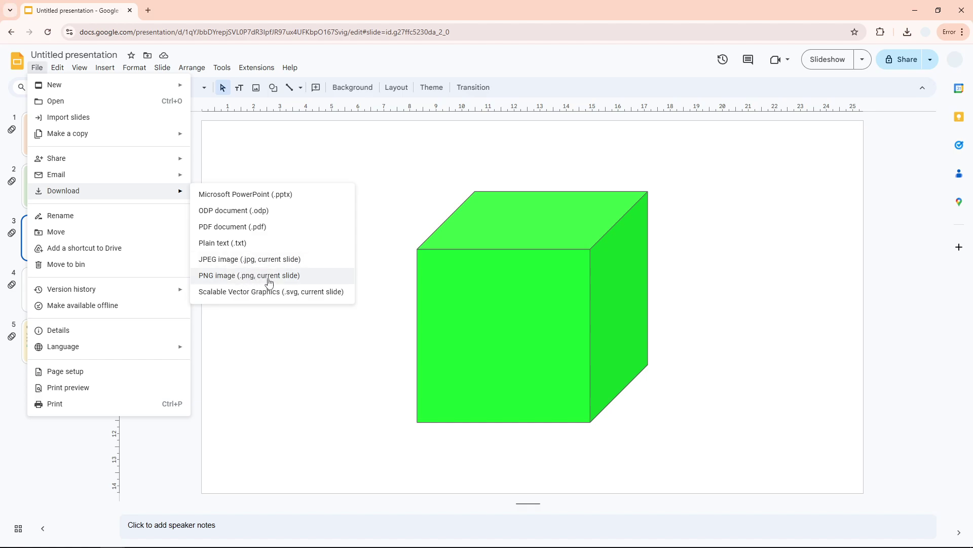
{"action": "left_click", "coordinate": [290, 281]}
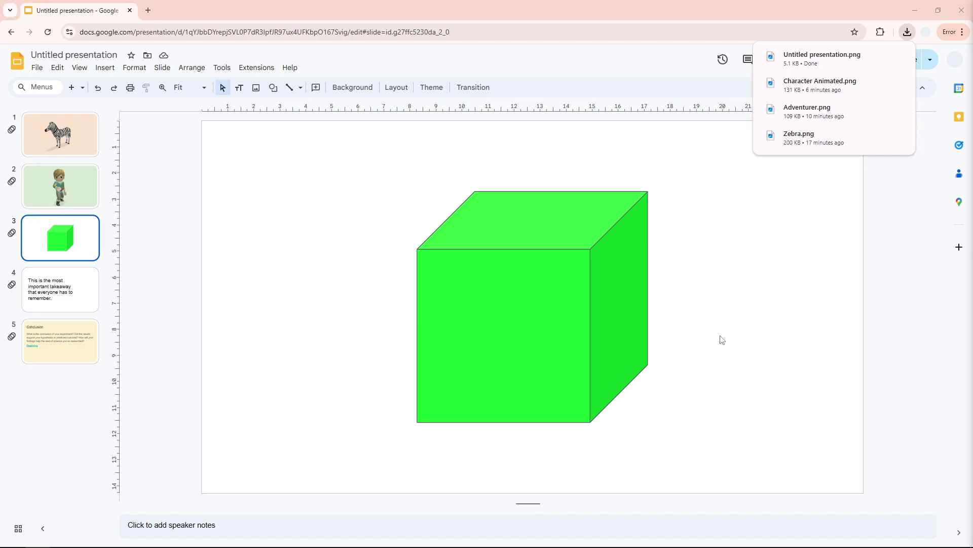
{"action": "left_click", "coordinate": [574, 283]}
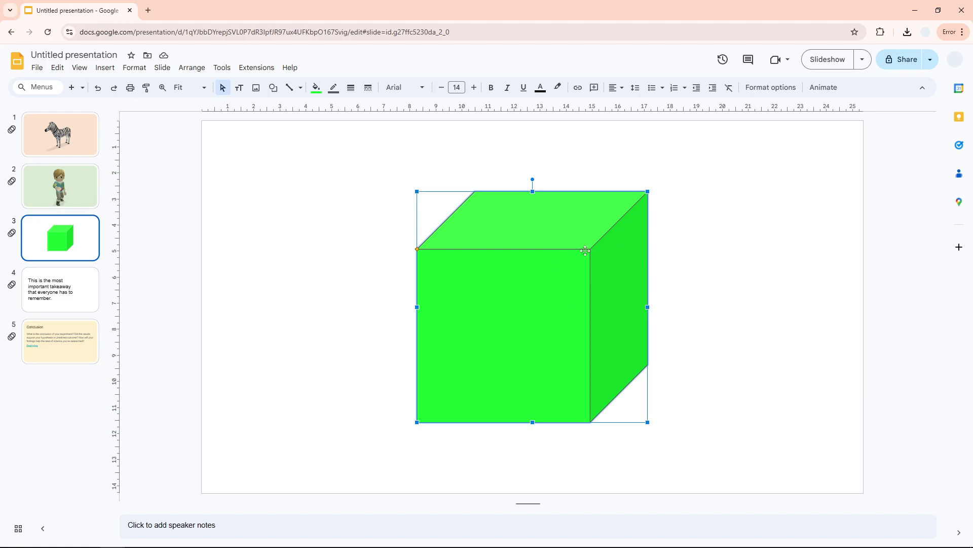
Step: Add a new slide after slide 3 and stretch the downloaded cube PNG across it
{"action": "left_click", "coordinate": [80, 246]}
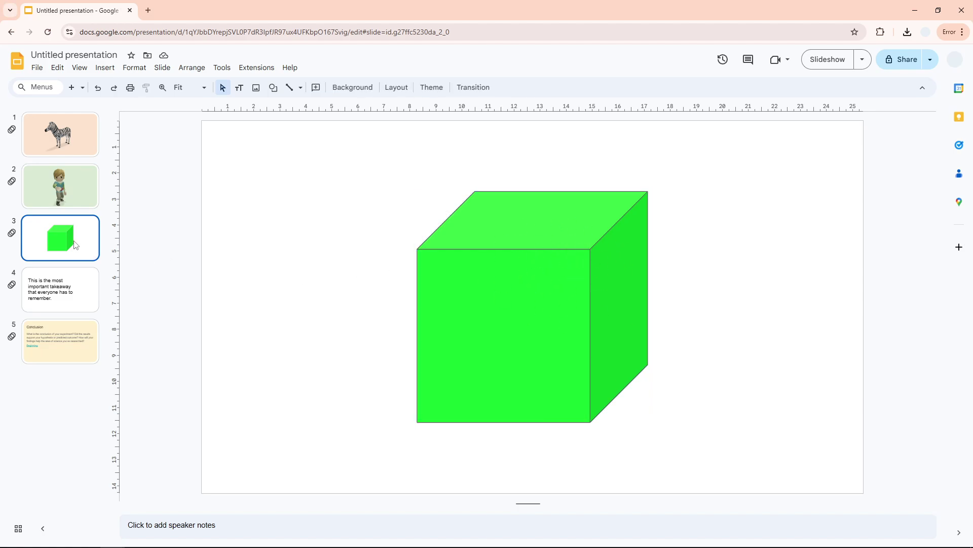
{"action": "key", "text": "ctrl+m"}
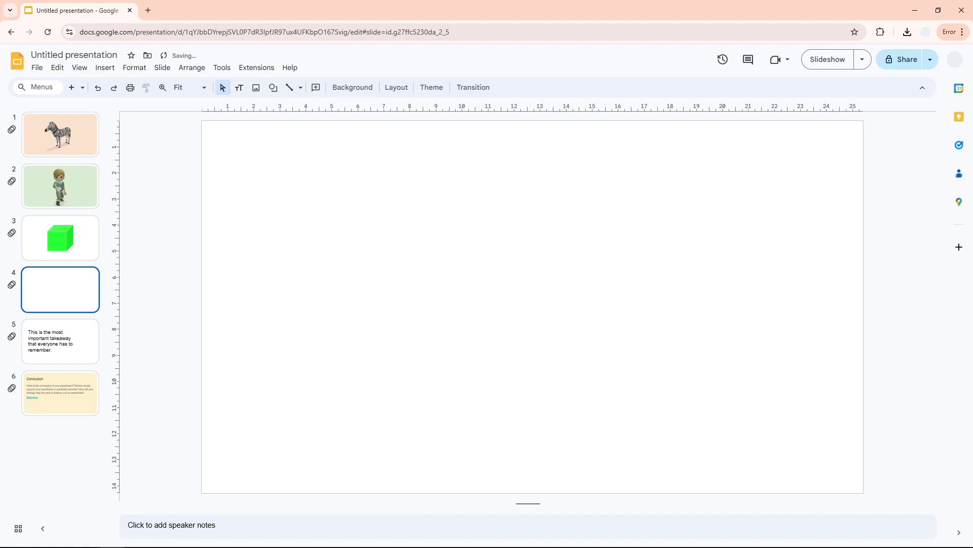
{"action": "left_click_drag", "start_coordinate": [582, 328], "coordinate": [490, 295]}
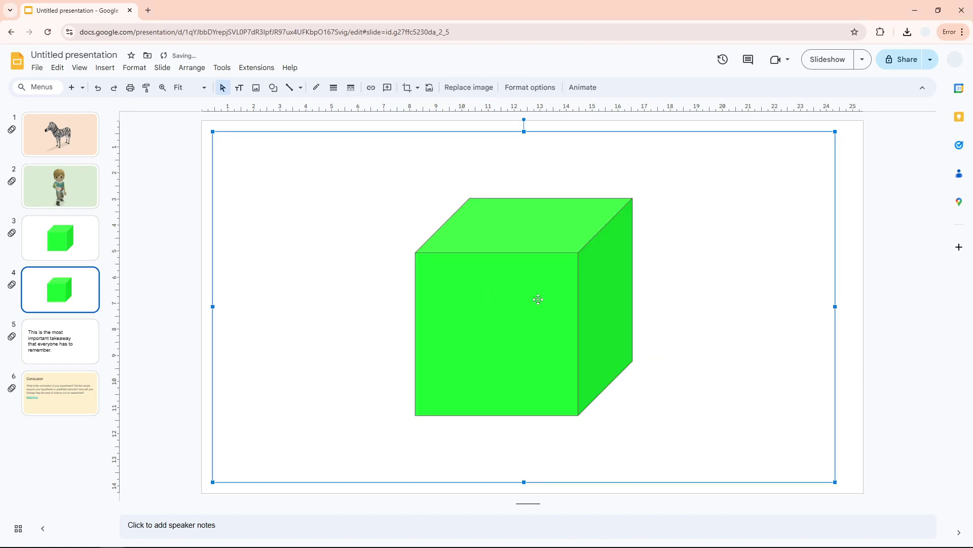
{"action": "left_click_drag", "start_coordinate": [575, 292], "coordinate": [565, 281]}
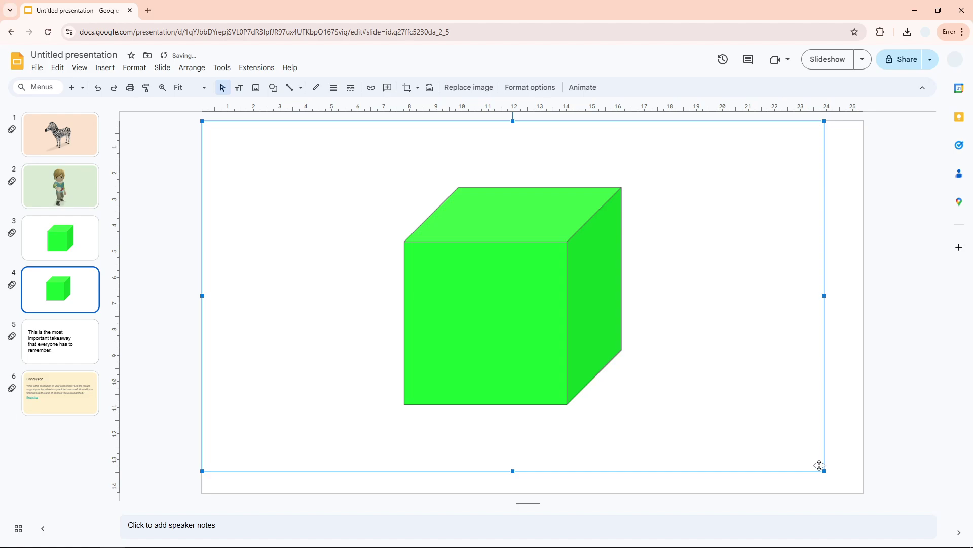
{"action": "left_click_drag", "start_coordinate": [824, 469], "coordinate": [859, 487]}
Step: Compare the new image slide with the original cube slide, then select the full-slide image
{"action": "left_click", "coordinate": [84, 246]}
{"action": "left_click", "coordinate": [64, 299]}
{"action": "left_click", "coordinate": [59, 240]}
{"action": "left_click", "coordinate": [53, 294]}
{"action": "key", "text": "Up"}
{"action": "left_click", "coordinate": [56, 294]}
{"action": "left_click", "coordinate": [461, 267]}
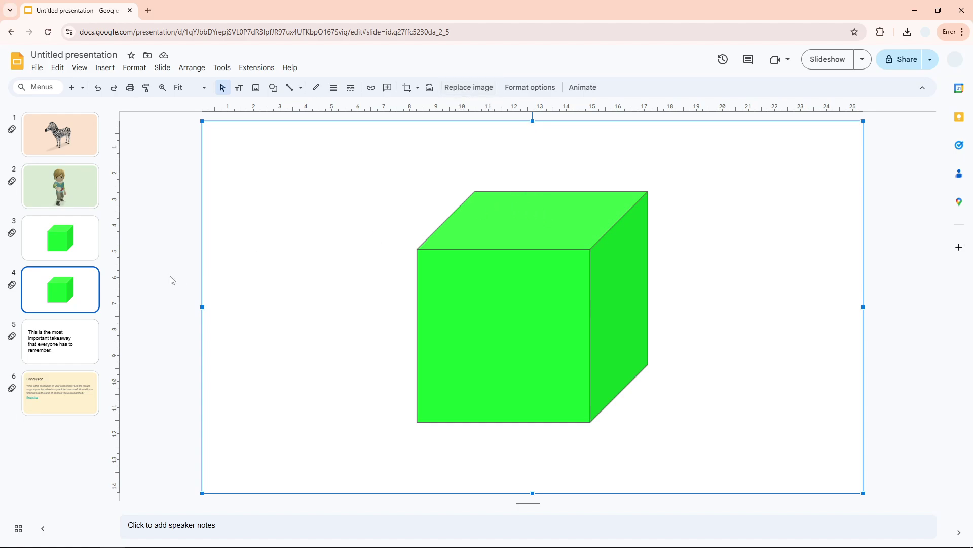
{"action": "left_click", "coordinate": [73, 254]}
{"action": "left_click", "coordinate": [509, 241]}
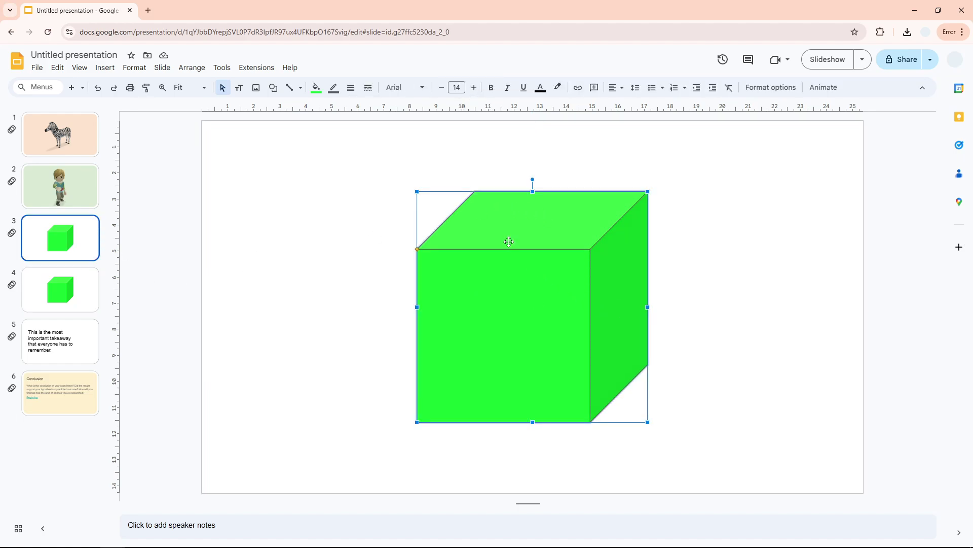
{"action": "left_click", "coordinate": [92, 287]}
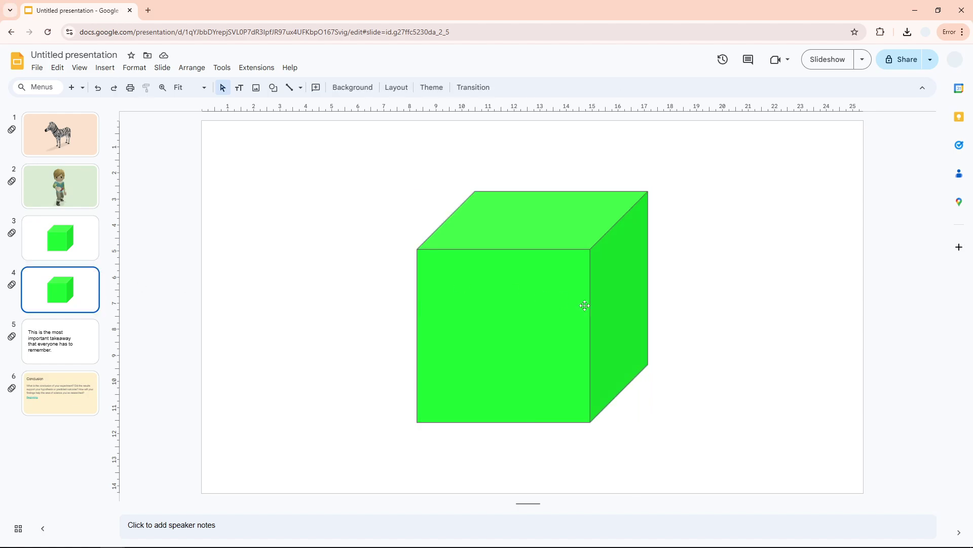